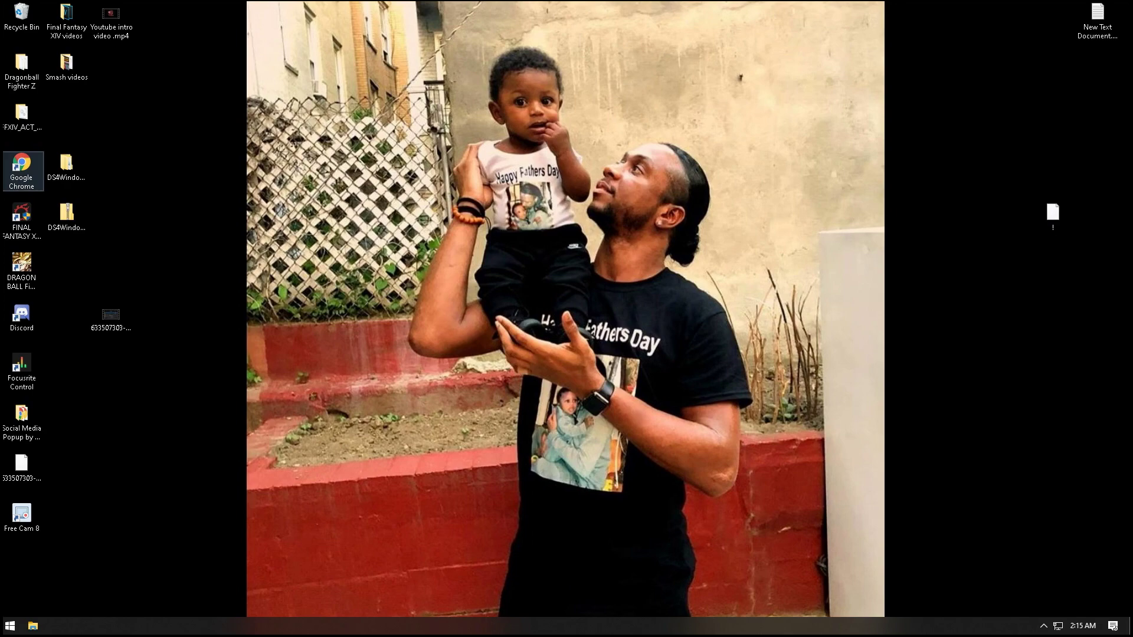
Step: Open the pasted DS4Windows download link in a new browser tab and maximize the browser
{"action": "key", "text": "Return"}
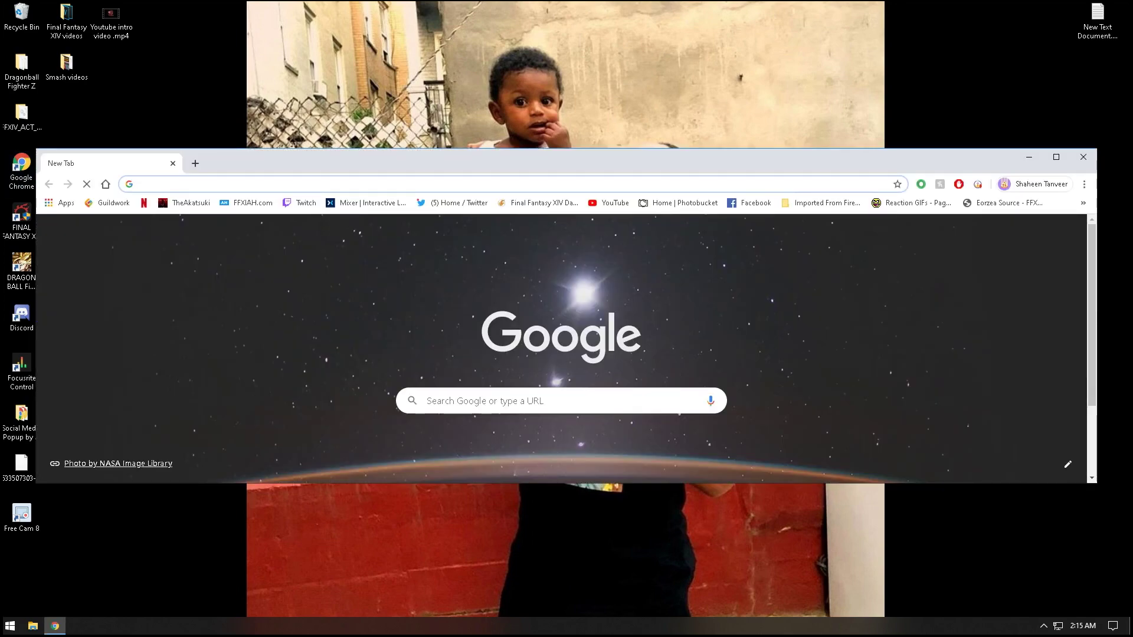
{"action": "right_click", "coordinate": [443, 184]}
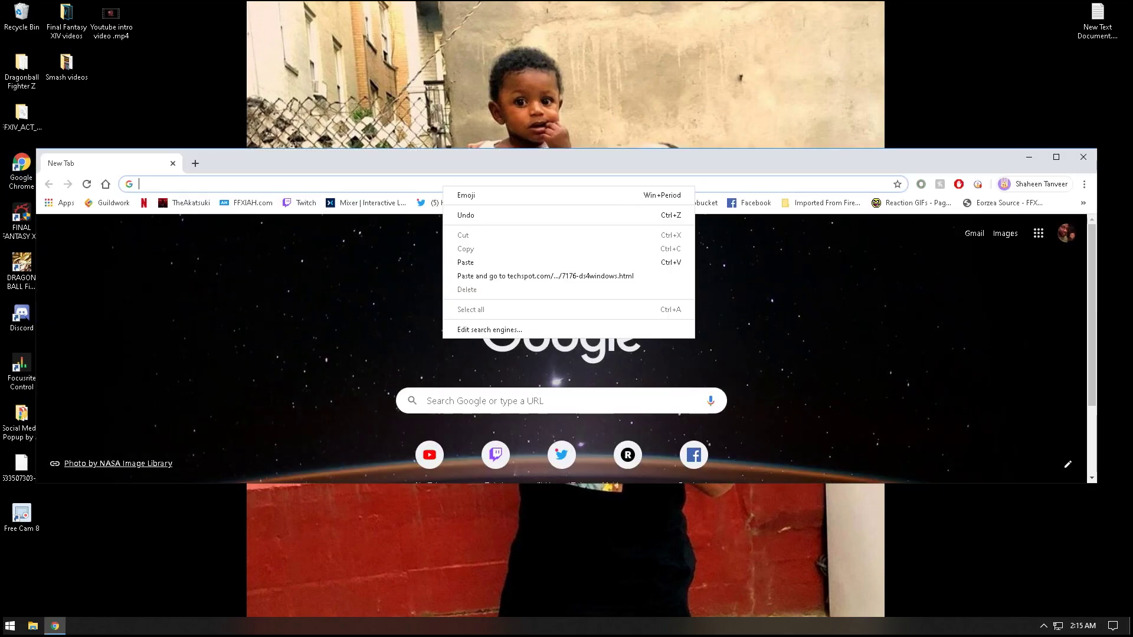
{"action": "left_click", "coordinate": [466, 262]}
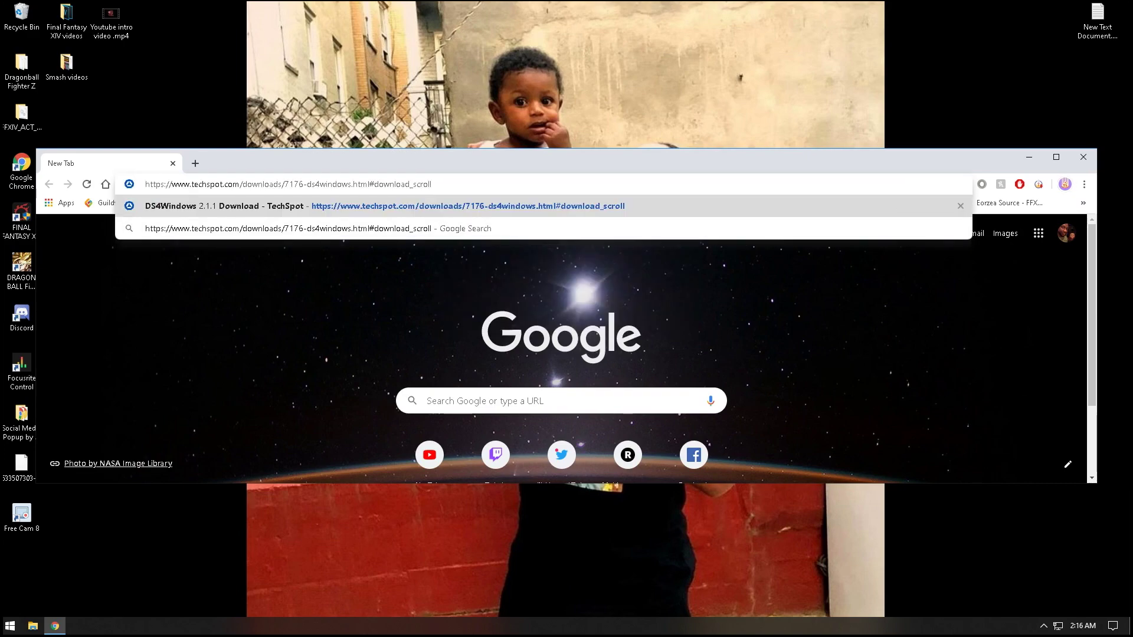
{"action": "key", "text": "Return"}
{"action": "key", "text": "super+Up"}
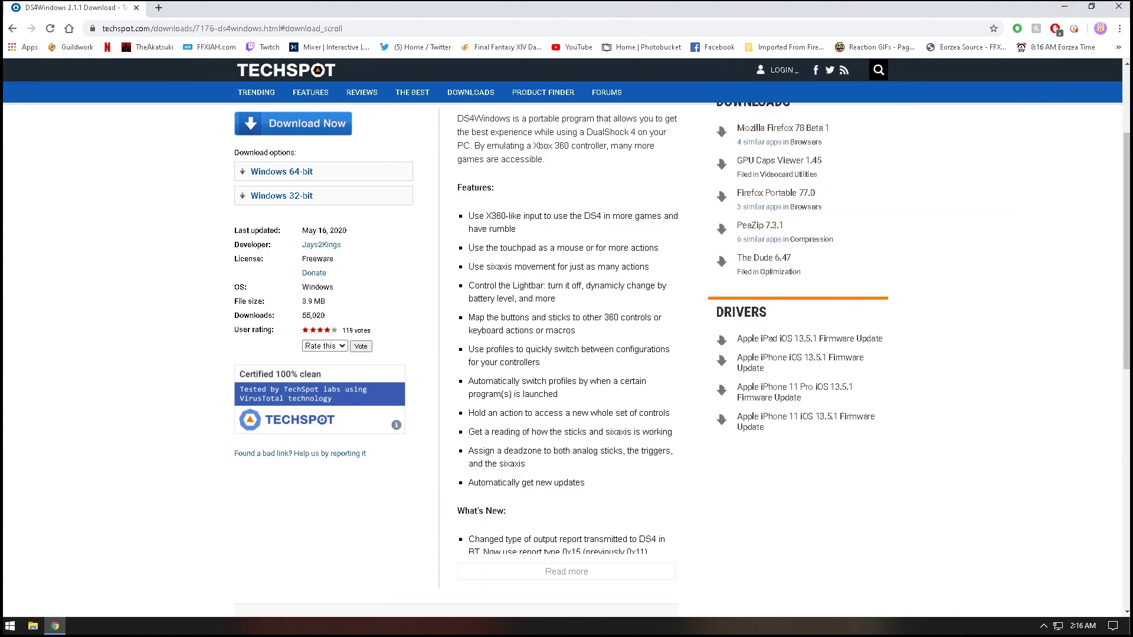
Step: Close the browser and open DS4Windows_2.1.1_x64 > DS4Windows, selecting DS4Windows.exe
{"action": "left_click", "coordinate": [1119, 7]}
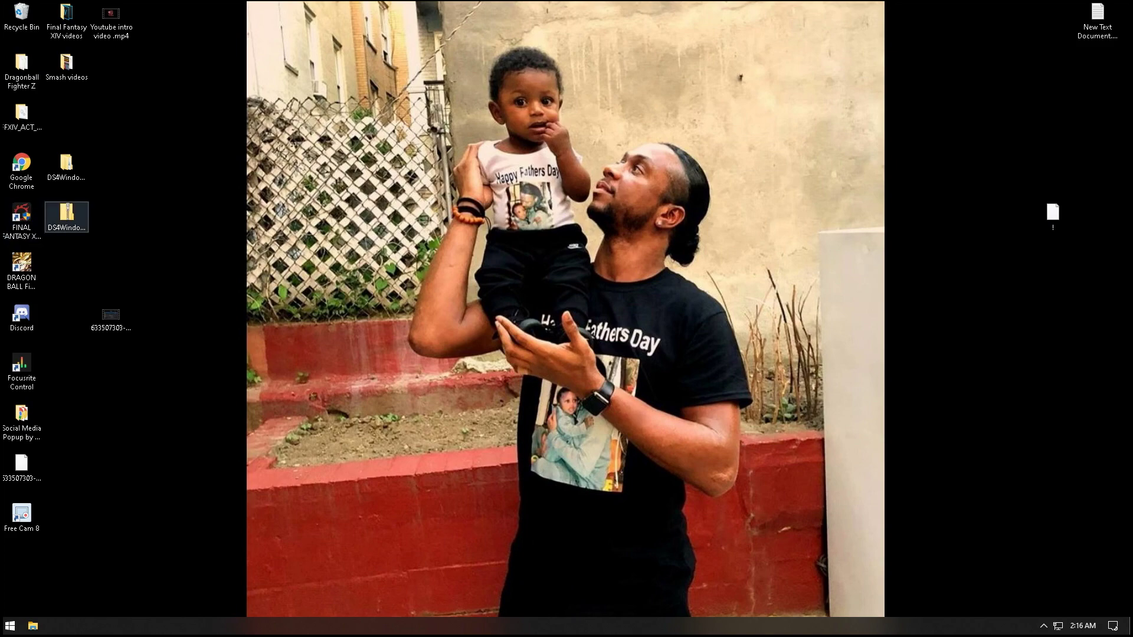
{"action": "double_click", "coordinate": [66, 165]}
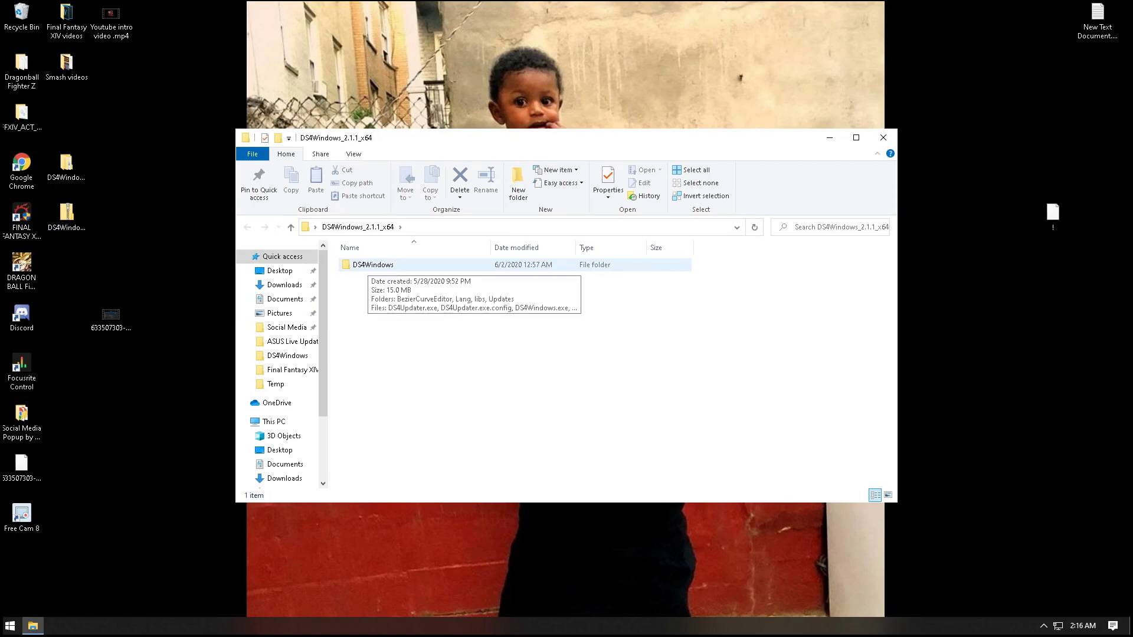
{"action": "double_click", "coordinate": [373, 265]}
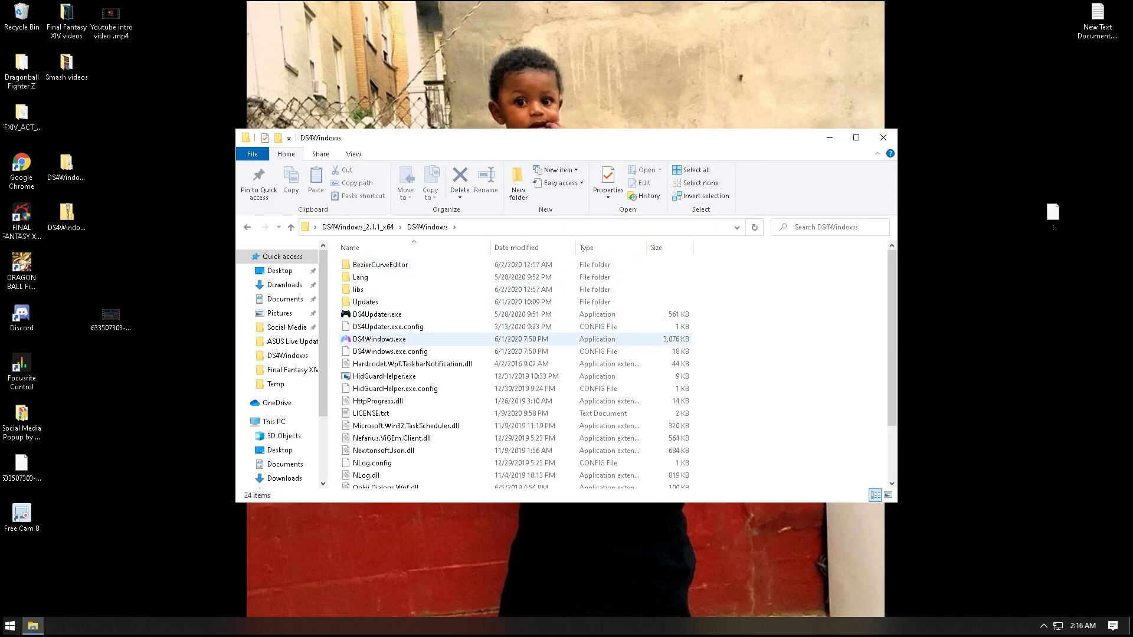
{"action": "left_click", "coordinate": [379, 339]}
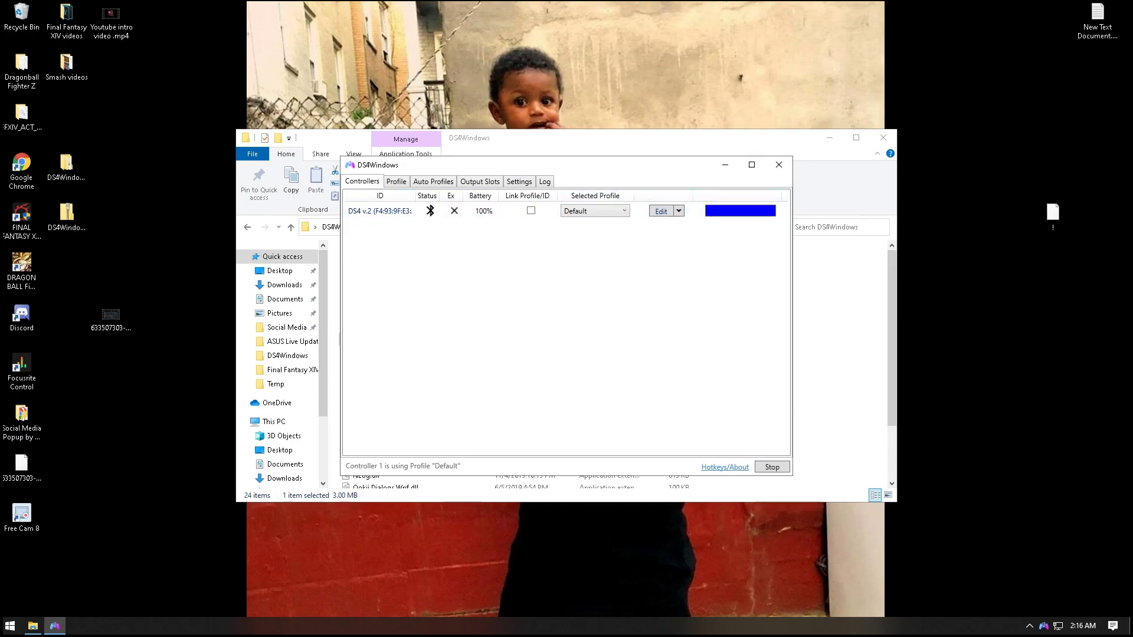
Step: Review the Profiles, Auto Profiles, Output Slots and Settings tabs, then minimize DS4Windows
{"action": "left_click", "coordinate": [396, 181]}
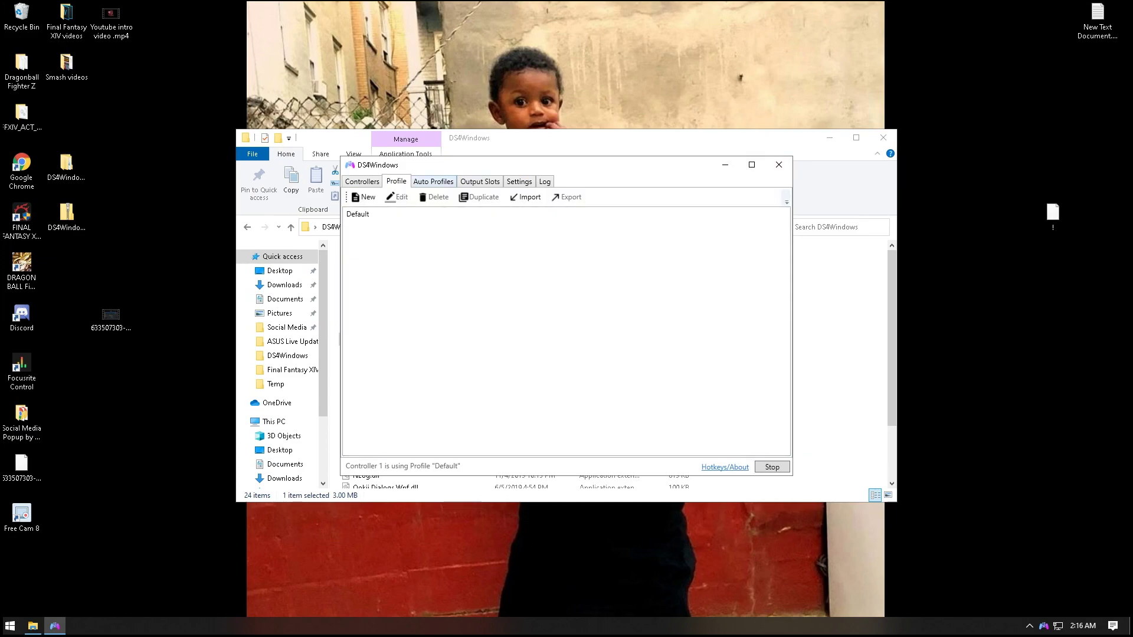
{"action": "left_click", "coordinate": [433, 181]}
{"action": "left_click", "coordinate": [479, 181]}
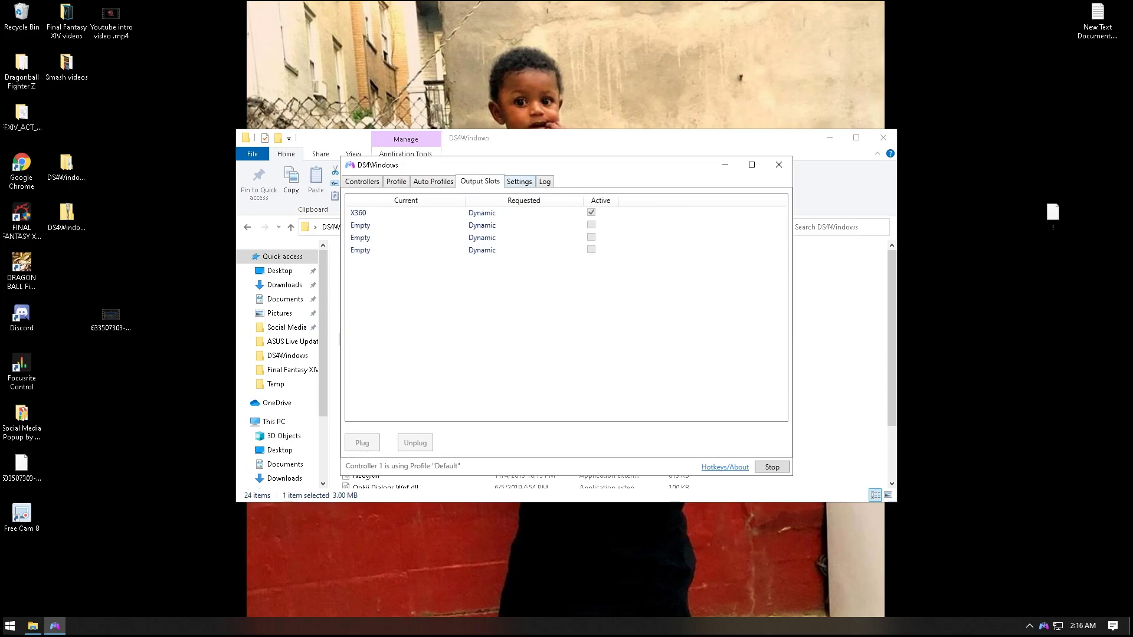
{"action": "left_click", "coordinate": [519, 181]}
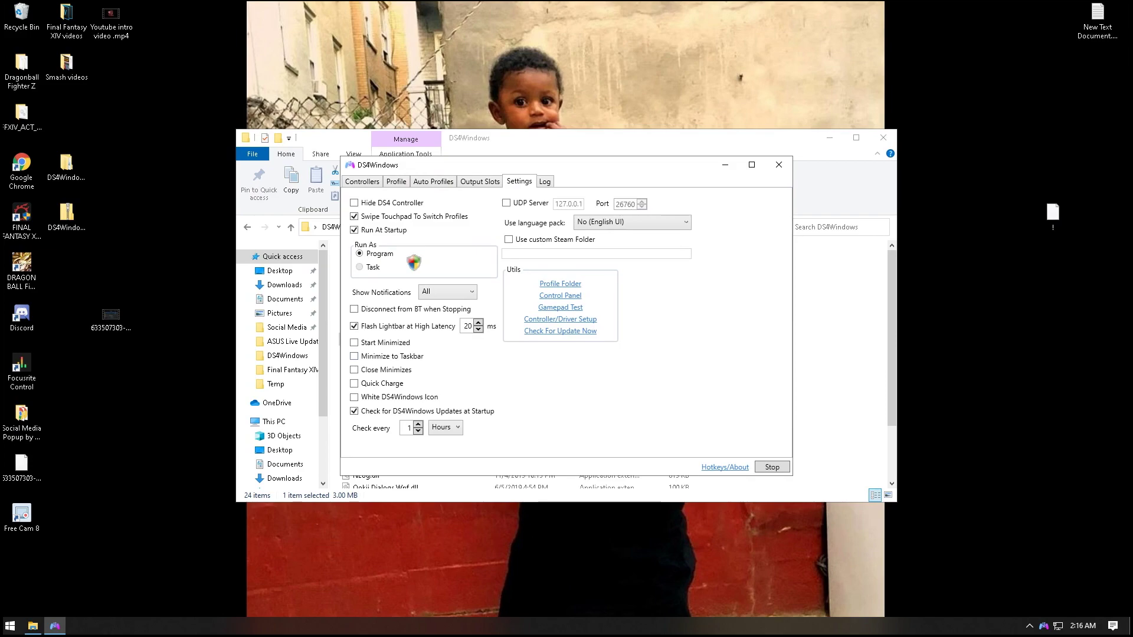
{"action": "left_click", "coordinate": [726, 165]}
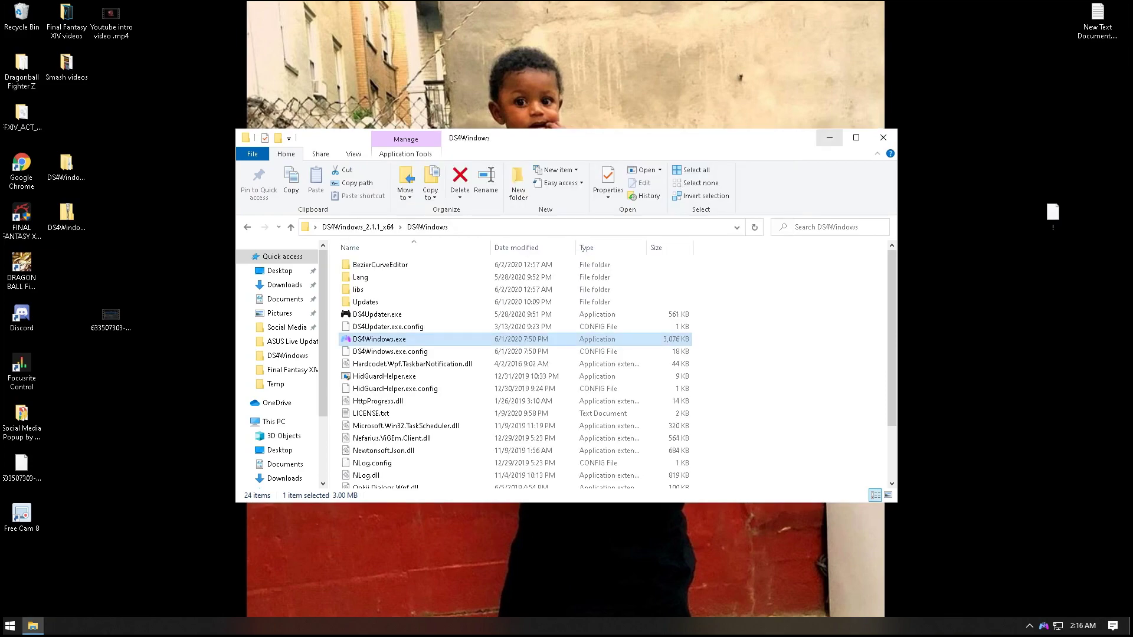
Step: Minimize Explorer and run Phantasy Star Online 2 as administrator from Start's Recently added list
{"action": "left_click", "coordinate": [830, 137]}
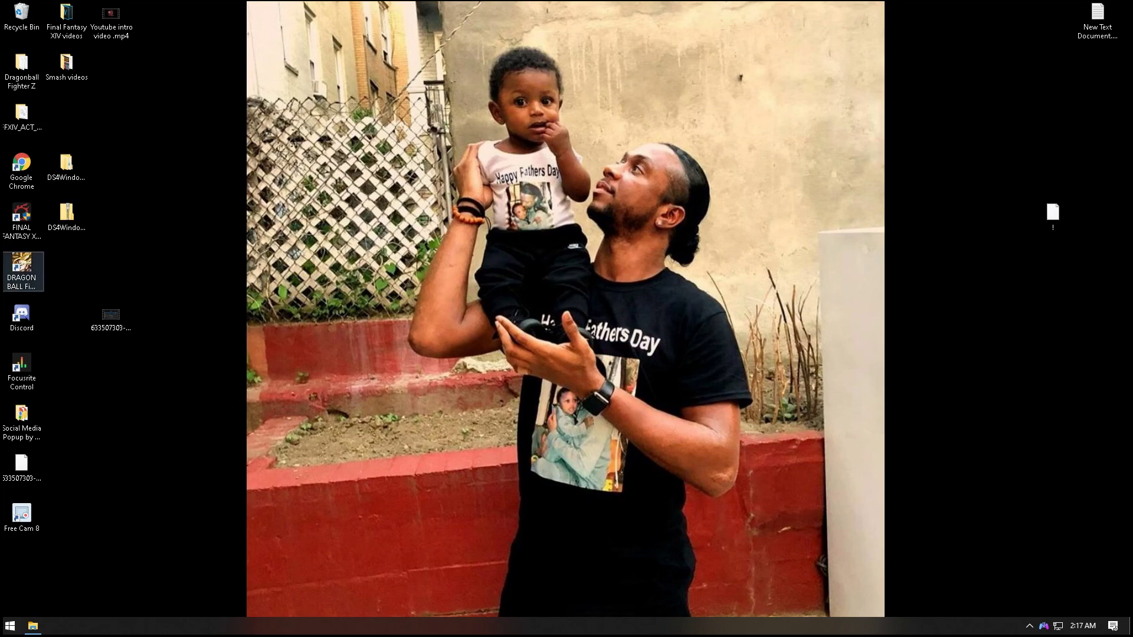
{"action": "left_click", "coordinate": [10, 626]}
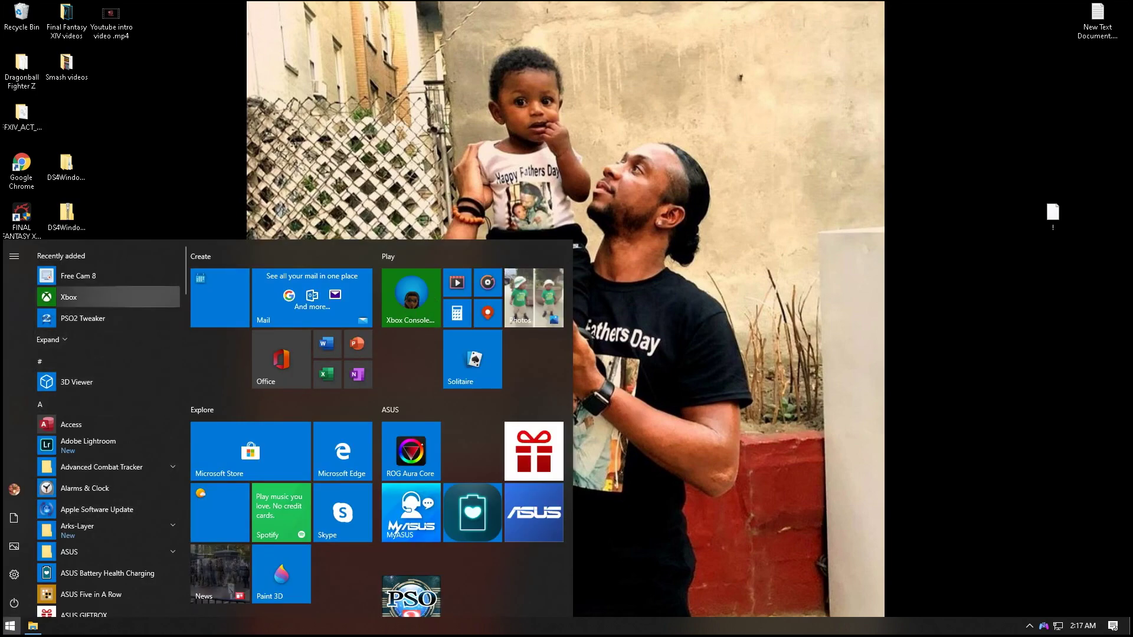
{"action": "left_click", "coordinate": [49, 340]}
{"action": "right_click", "coordinate": [107, 382]}
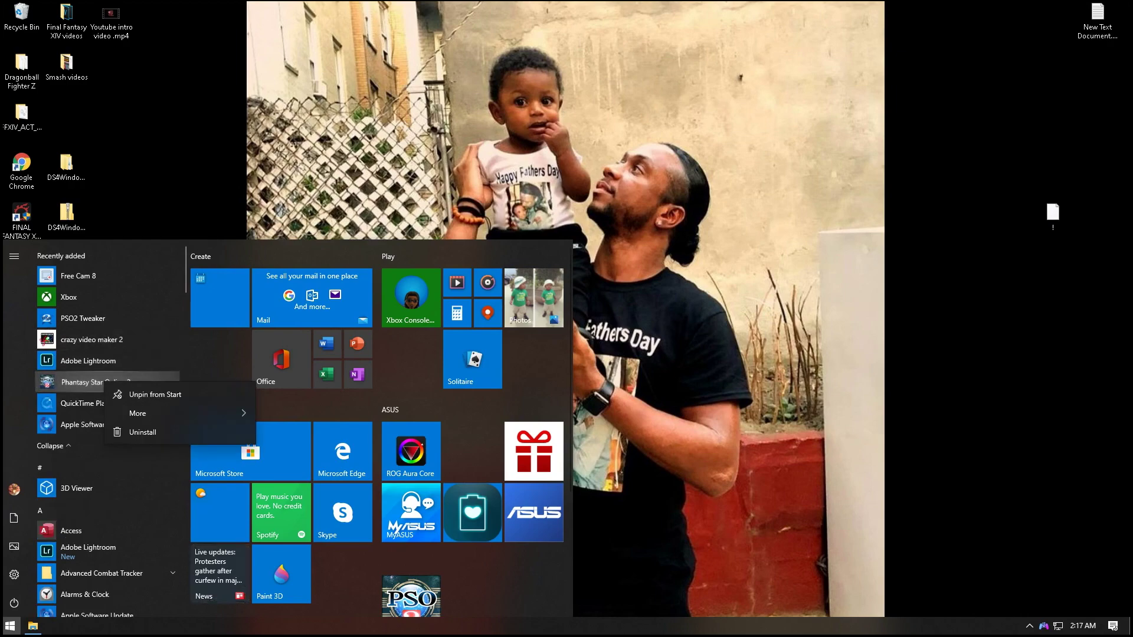
{"action": "mouse_move", "coordinate": [177, 413]}
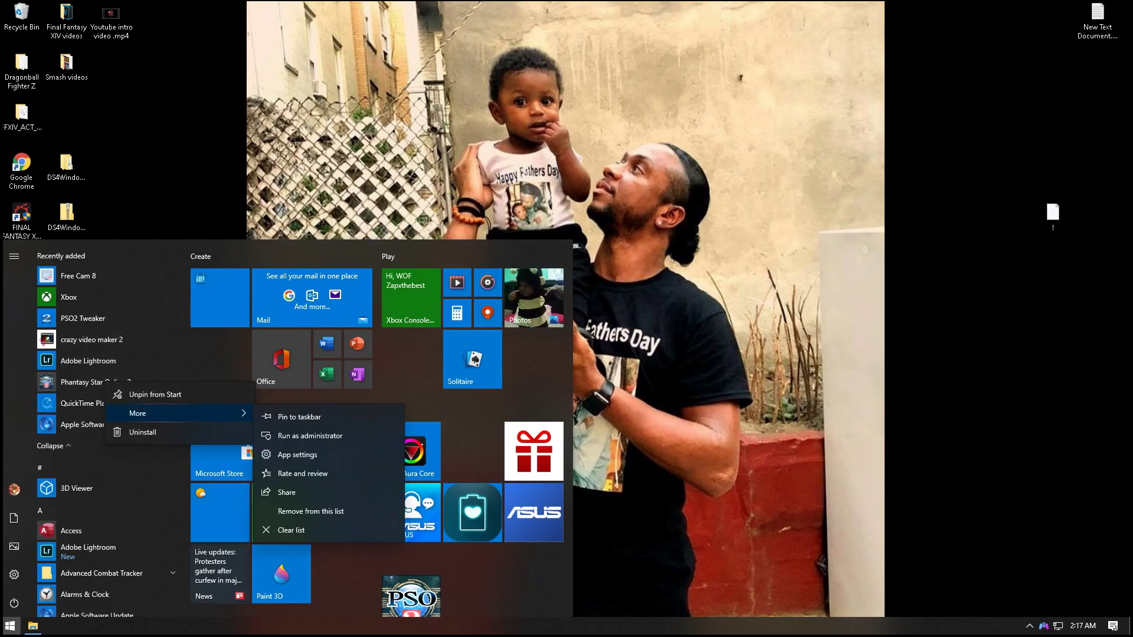
{"action": "left_click", "coordinate": [310, 436]}
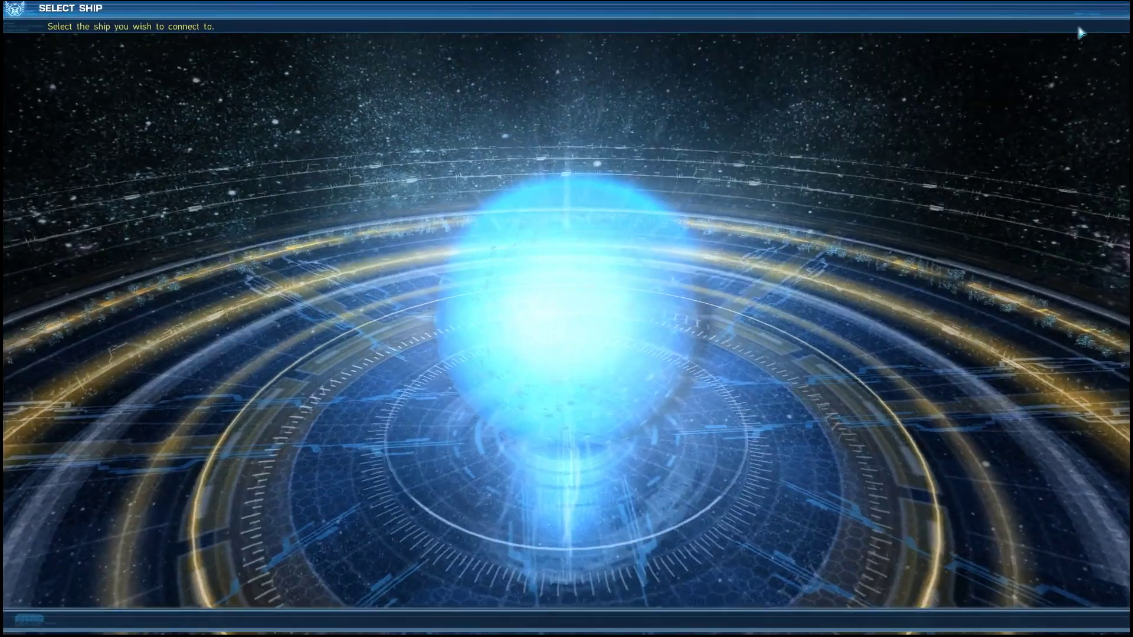
{"action": "key", "text": "Return"}
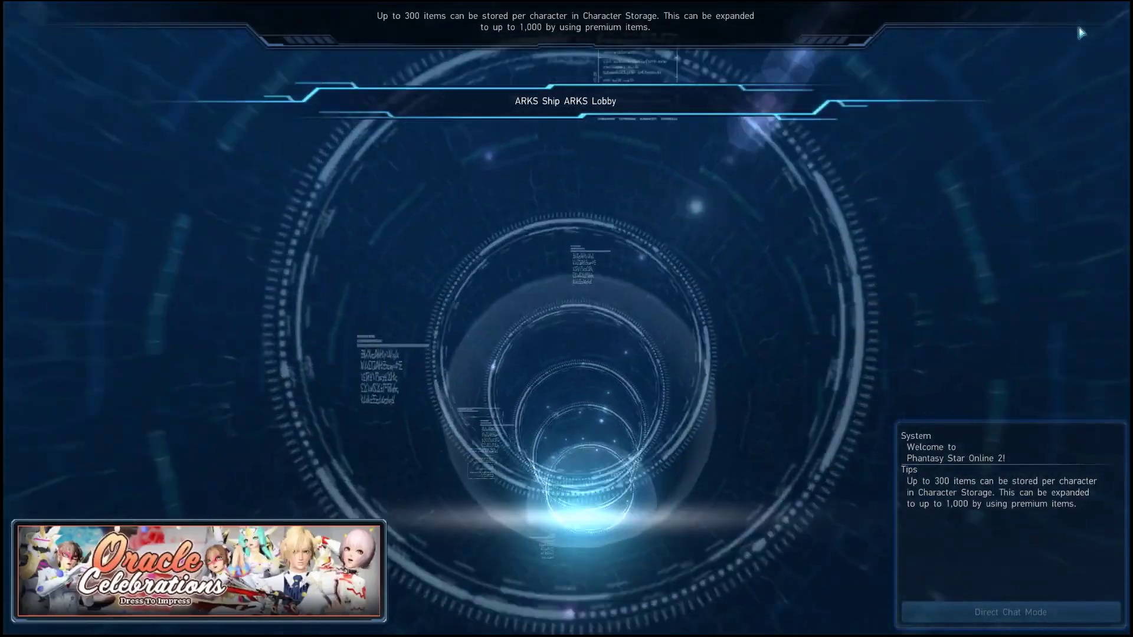
Step: Start running the level 48 character forward in the ARKS Lobby
{"action": "key", "text": "w"}
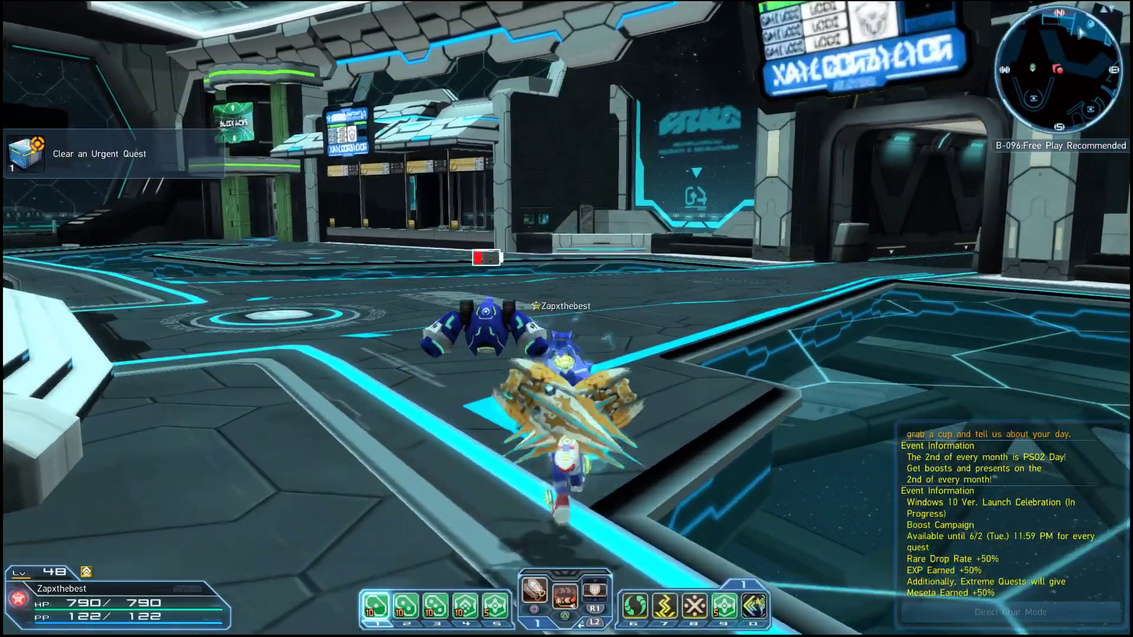
Step: Run through the lobby past the gate area and shop counters toward the door and stairs
{"action": "key", "text": "w"}
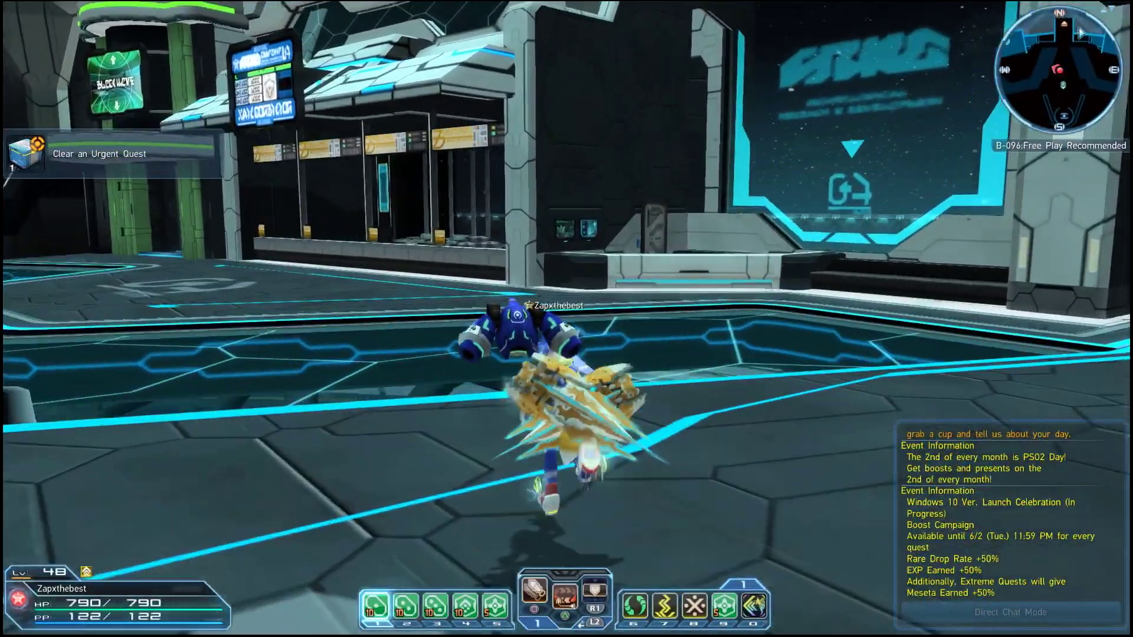
{"action": "key", "text": "w"}
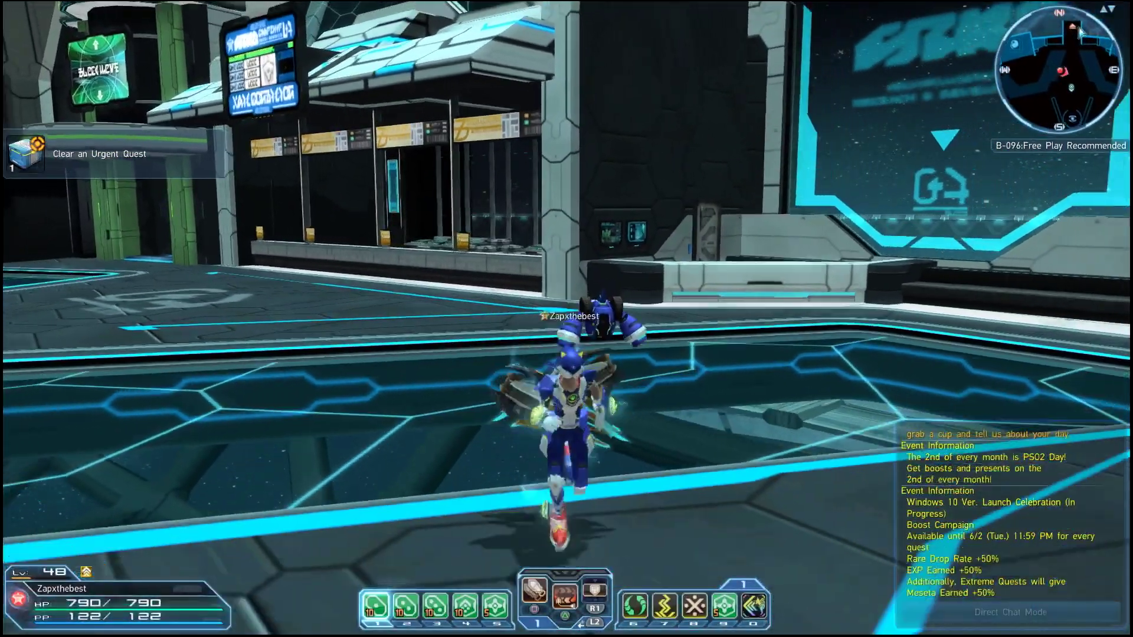
{"action": "key", "text": "w"}
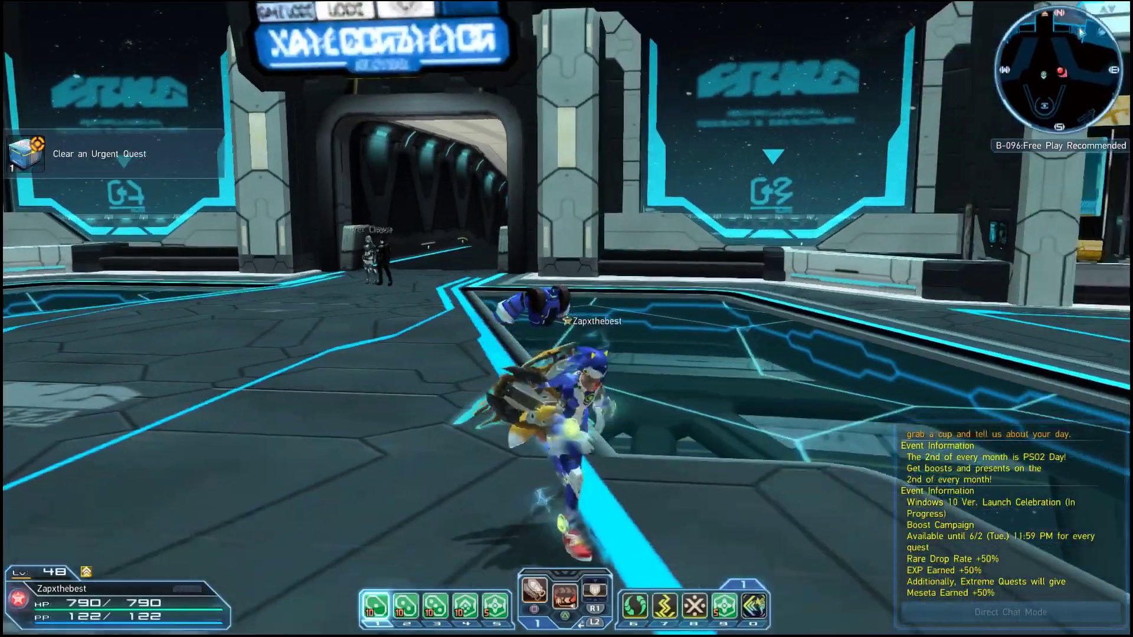
{"action": "key", "text": "w"}
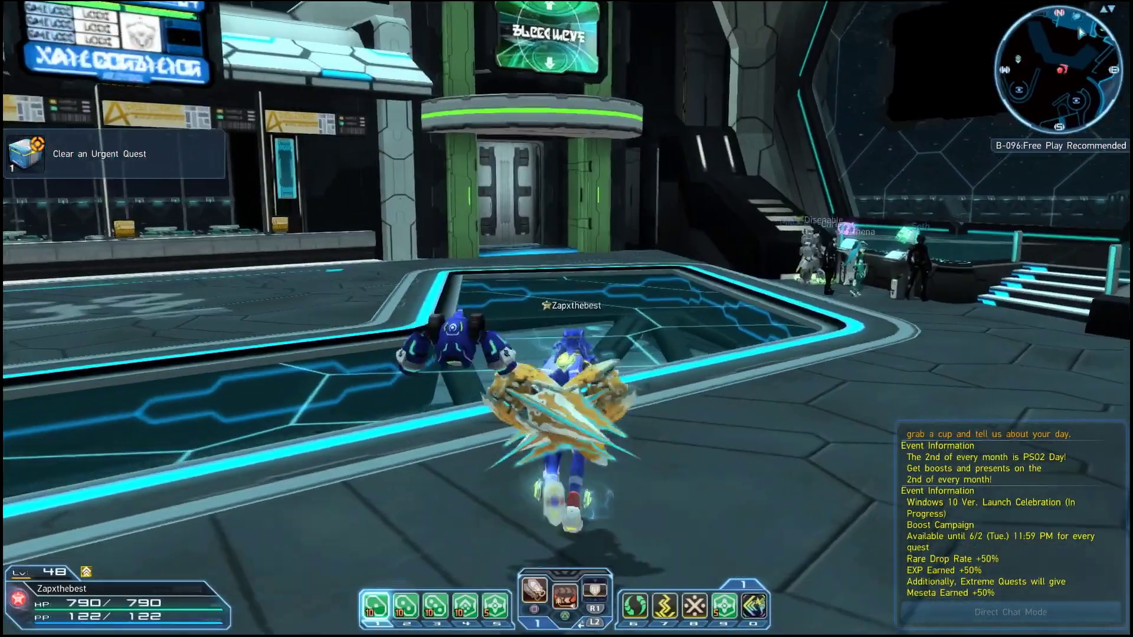
{"action": "key", "text": "w"}
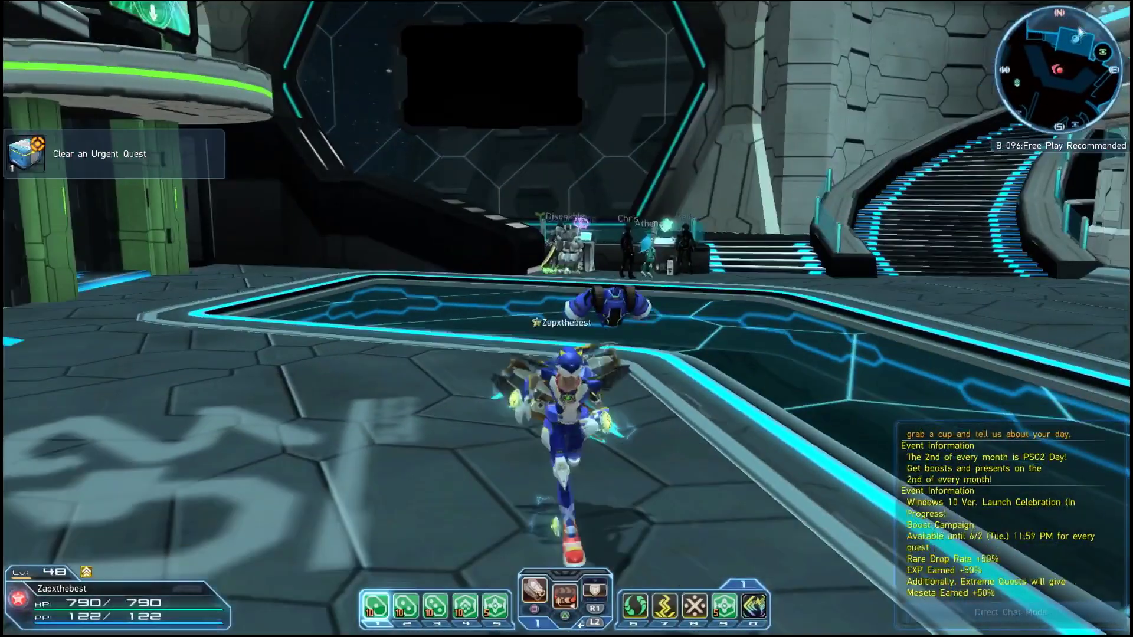
{"action": "key", "text": "w"}
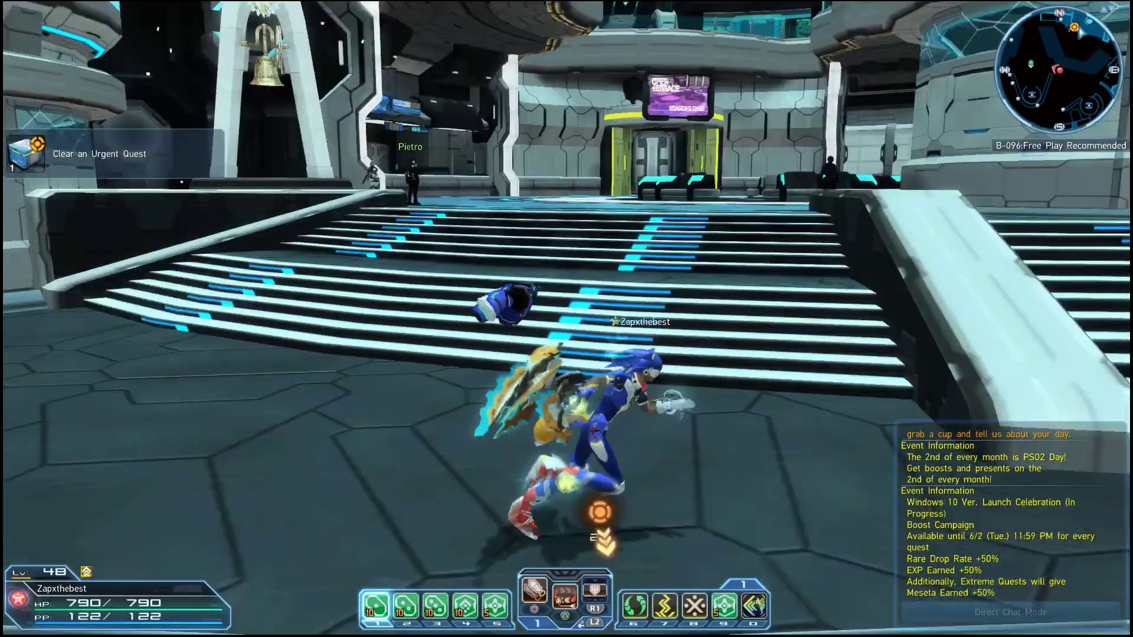
Step: Continue past the quest counter and green-pillared gate, across the plaza toward the stairs
{"action": "key", "text": "w"}
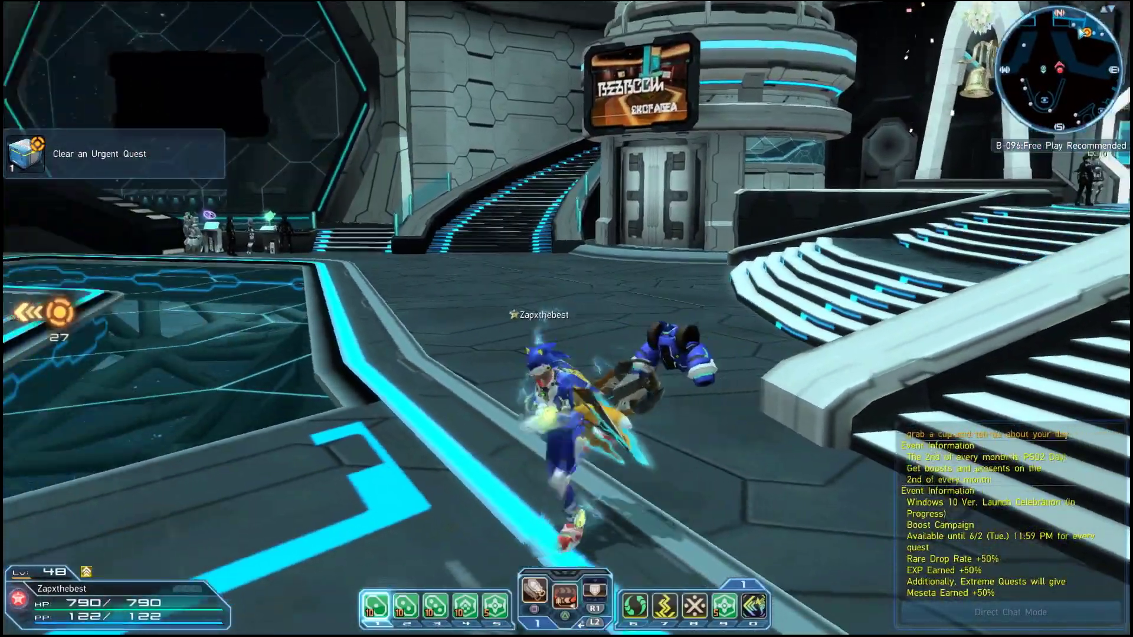
{"action": "key", "text": "w"}
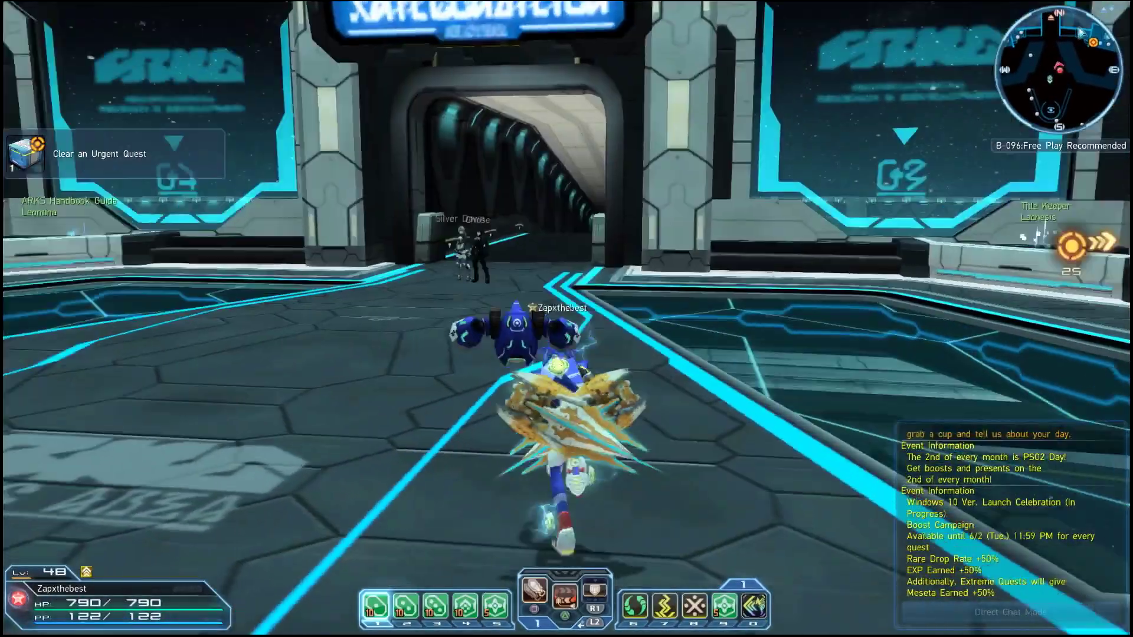
{"action": "key", "text": "w"}
{"action": "key", "text": "w"}
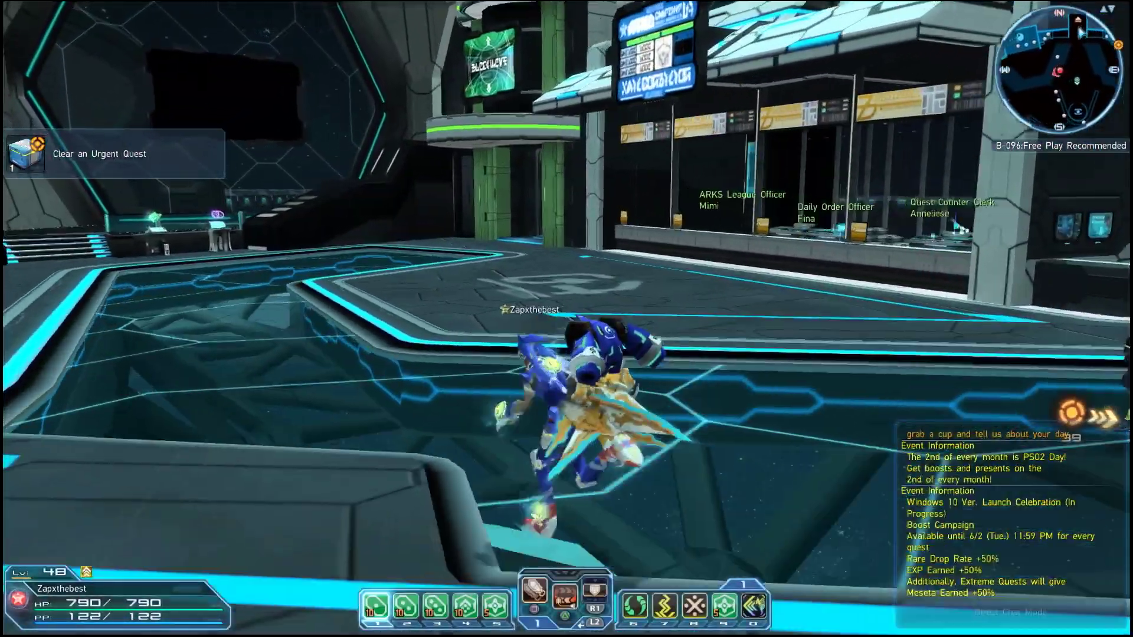
{"action": "key", "text": "w"}
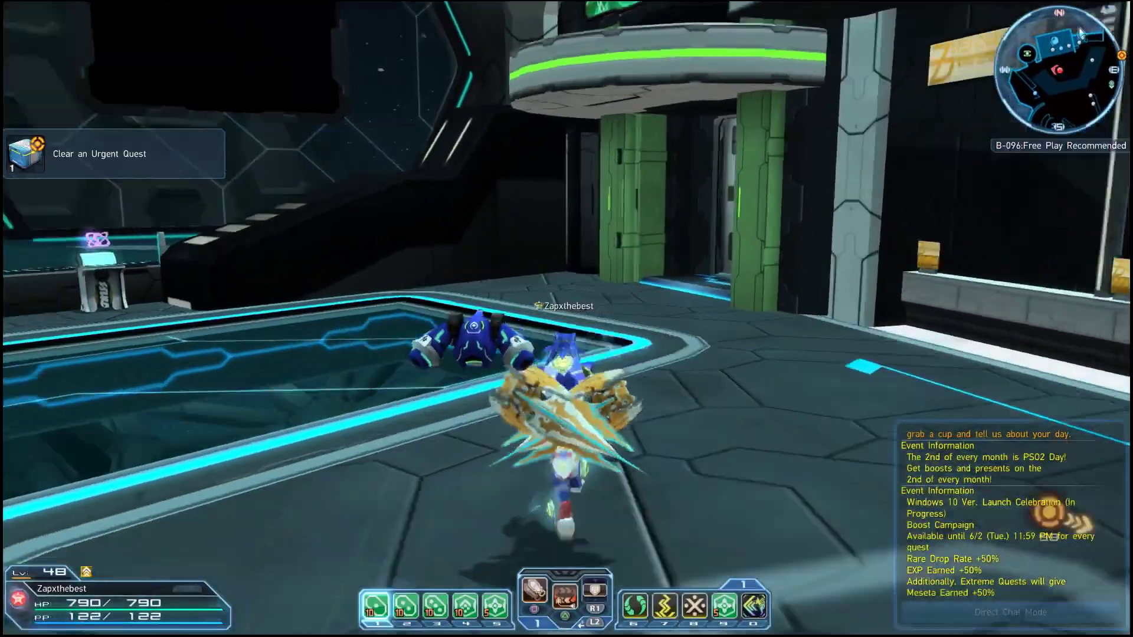
{"action": "key", "text": "w"}
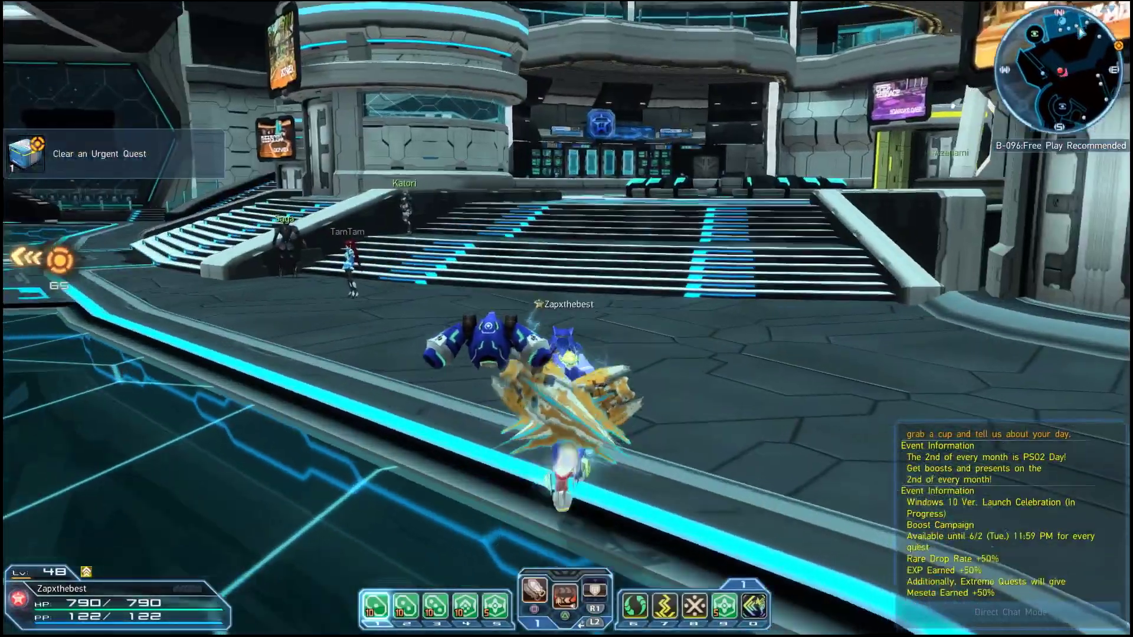
{"action": "key", "text": "w"}
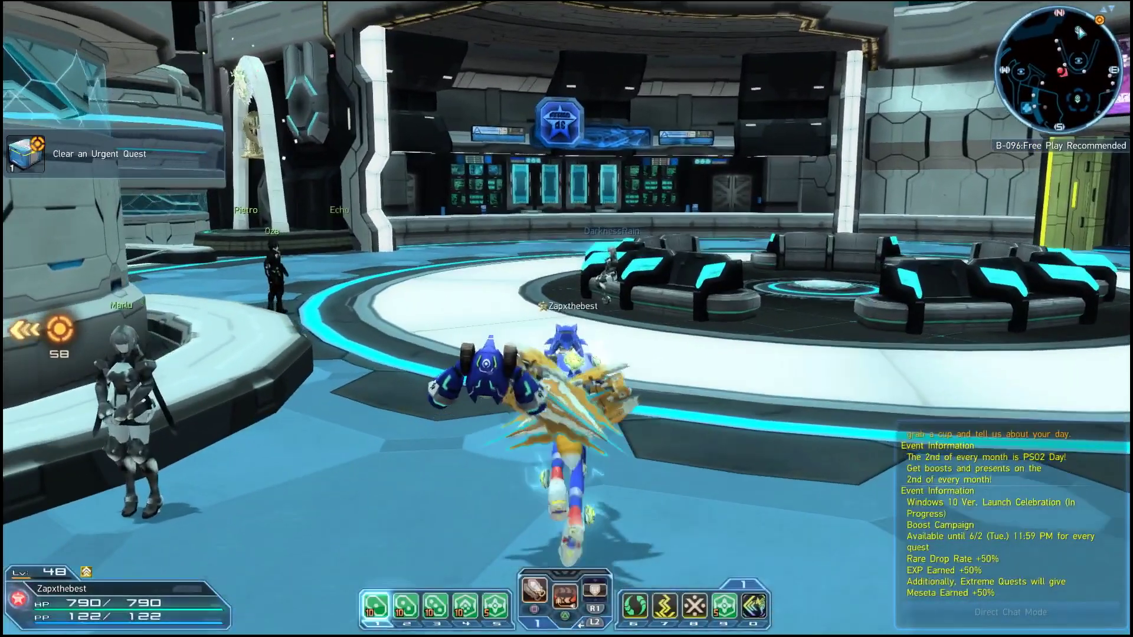
{"action": "key", "text": "w"}
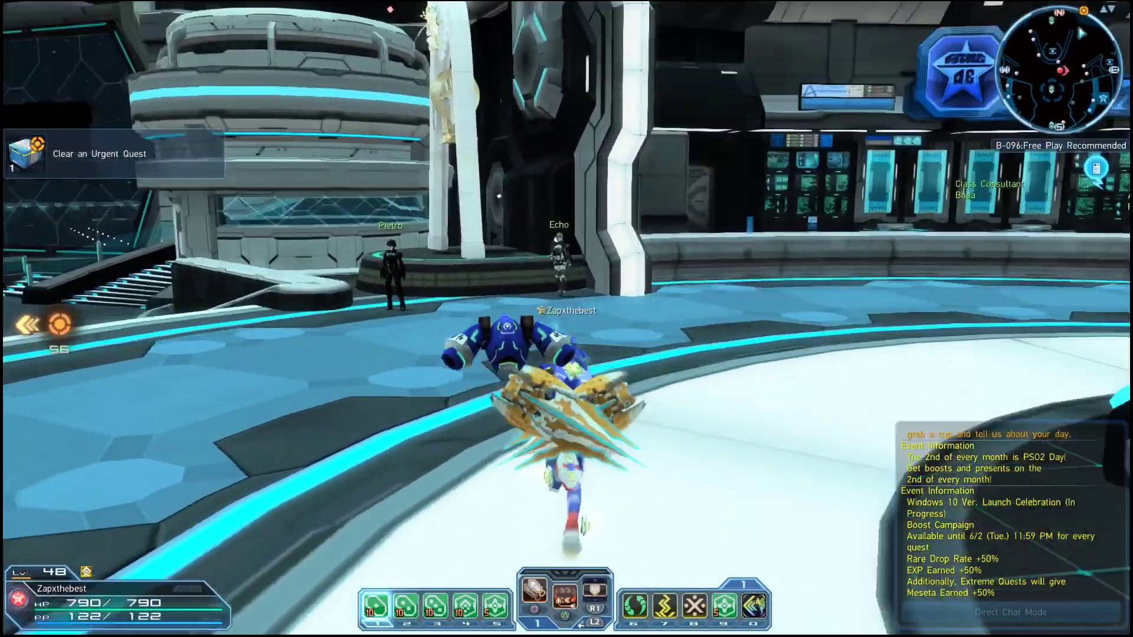
{"action": "key", "text": "w"}
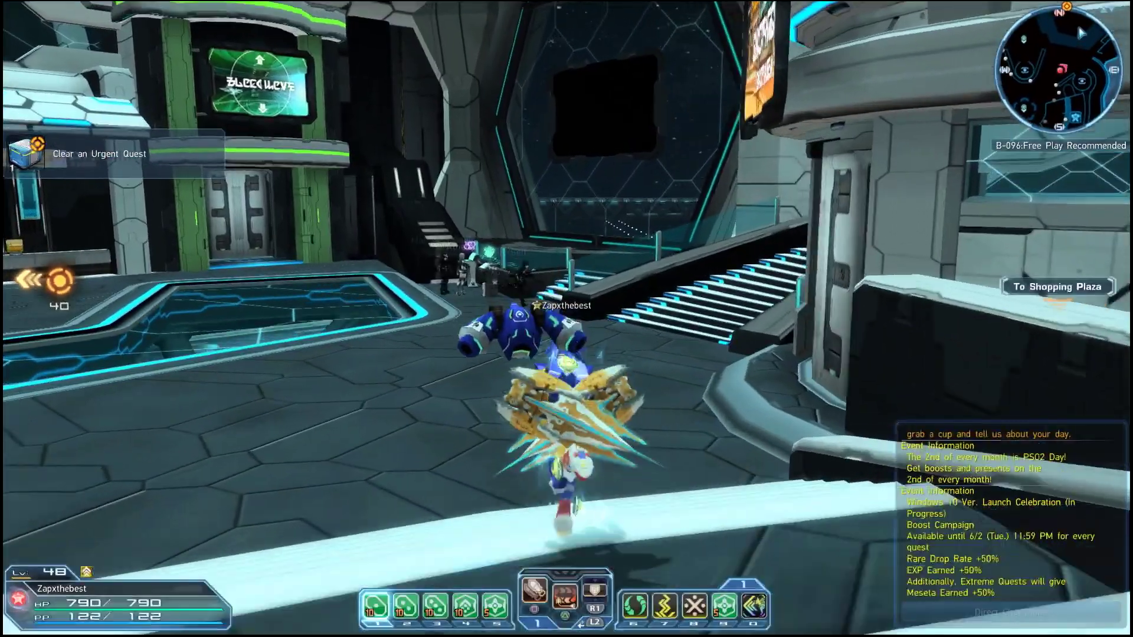